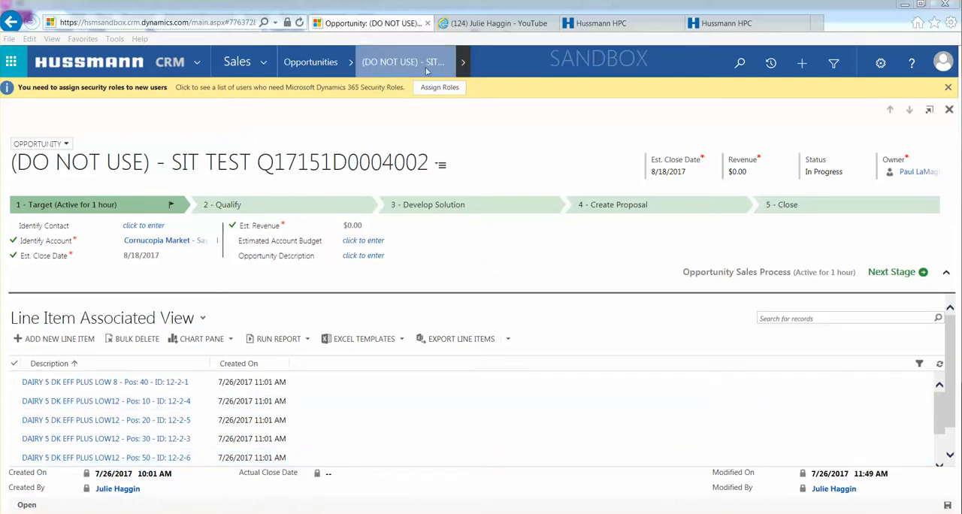
Open the opportunity's associated line items and look through the listed products.
{"action": "left_click", "coordinate": [464, 65]}
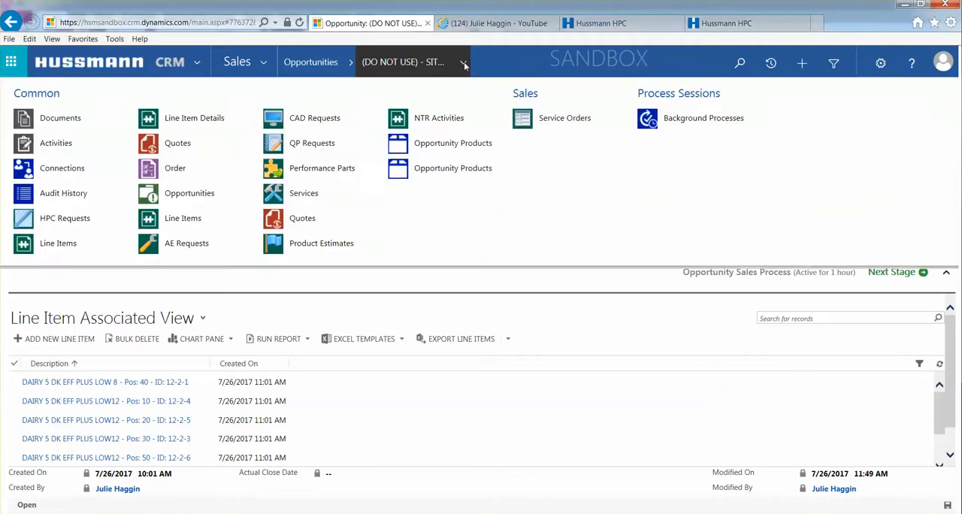
{"action": "left_click", "coordinate": [174, 219]}
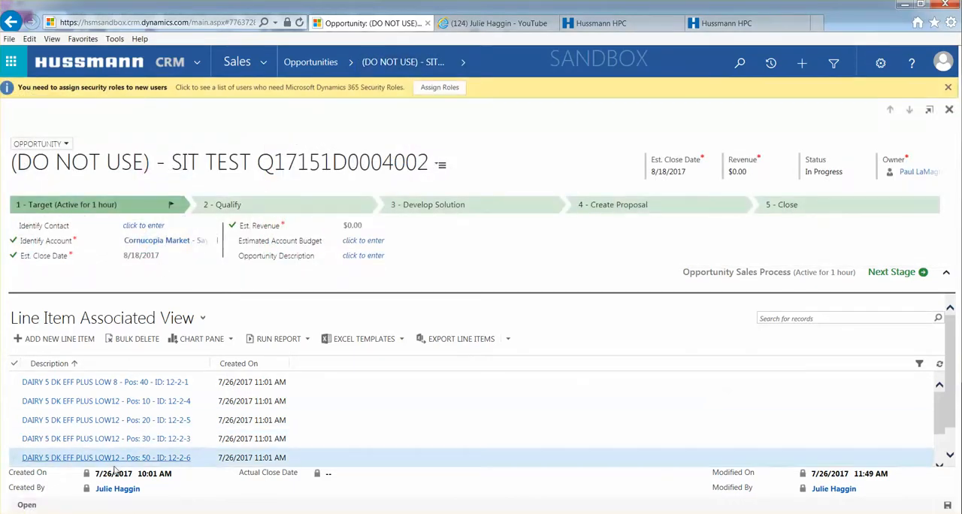
{"action": "scroll", "coordinate": [165, 413], "scroll_direction": "down", "scroll_amount": 3}
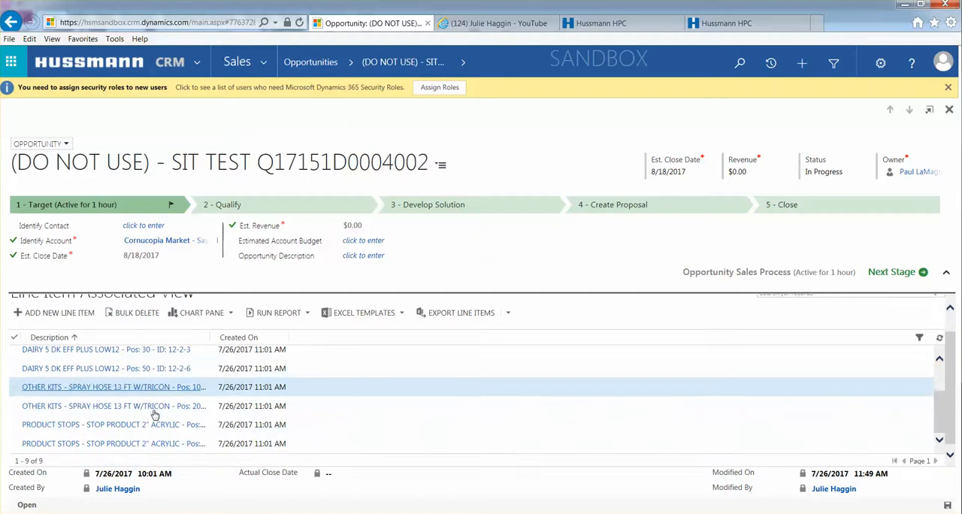
{"action": "scroll", "coordinate": [143, 385], "scroll_direction": "up", "scroll_amount": 2}
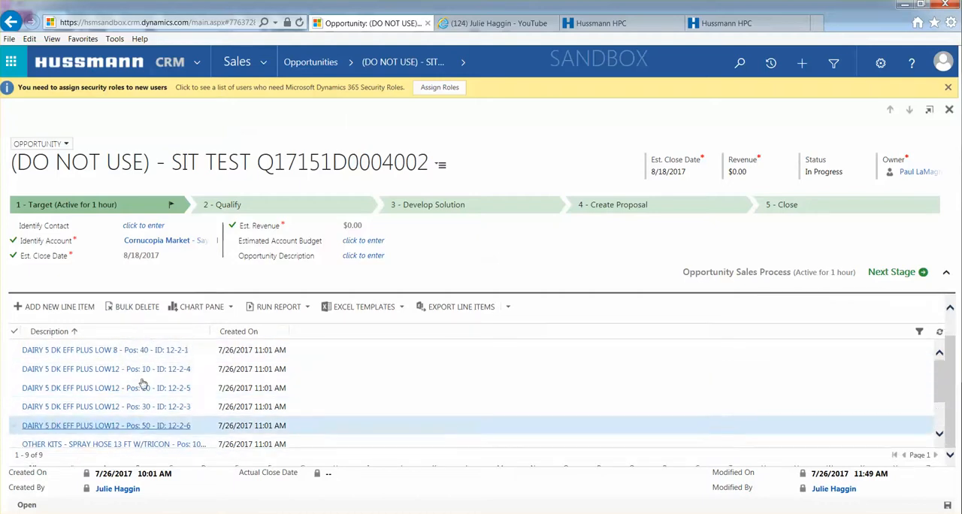
{"action": "scroll", "coordinate": [143, 385], "scroll_direction": "up", "scroll_amount": 1}
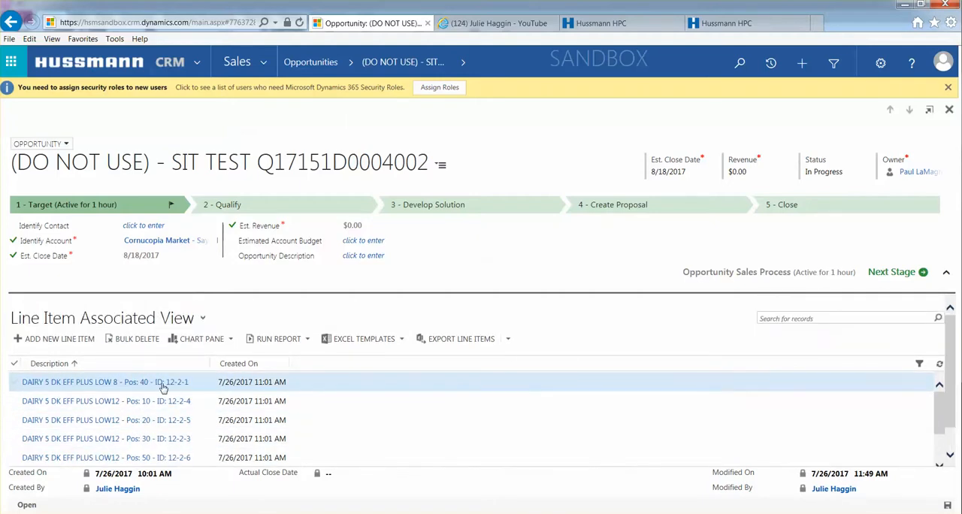
Return to the opportunity's main record and create a quote from it.
{"action": "left_click", "coordinate": [402, 62]}
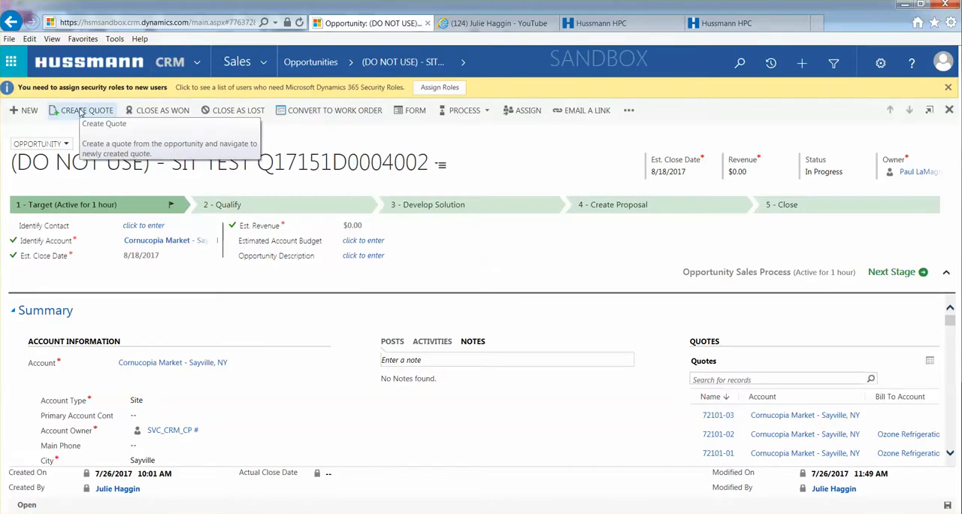
{"action": "left_click", "coordinate": [81, 111]}
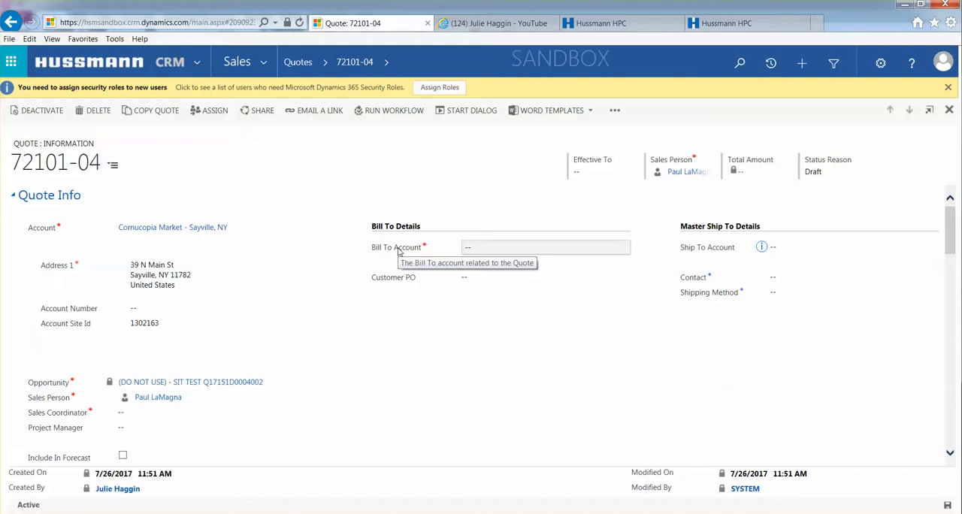
Set the Bill To Account to Ozone Refrigeration, LLC (Bill To) - Pearl River, and apply the recommended end customer account as Ship To.
{"action": "left_click", "coordinate": [476, 252]}
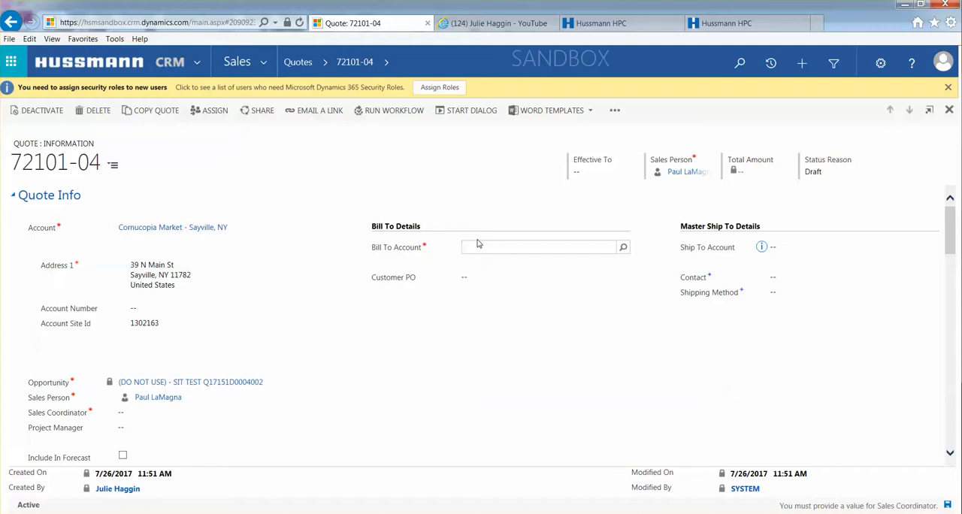
{"action": "type", "text": "Ozone"}
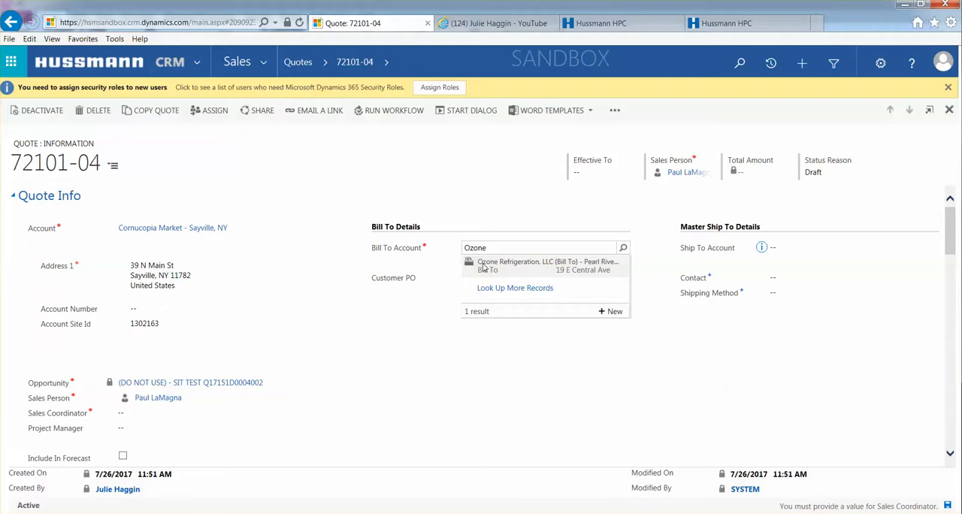
{"action": "left_click", "coordinate": [483, 266]}
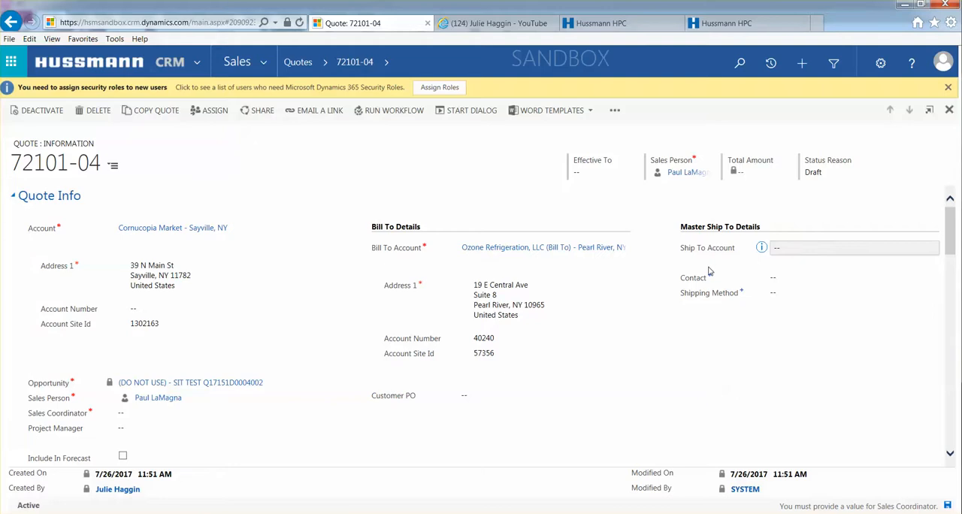
{"action": "left_click", "coordinate": [762, 247]}
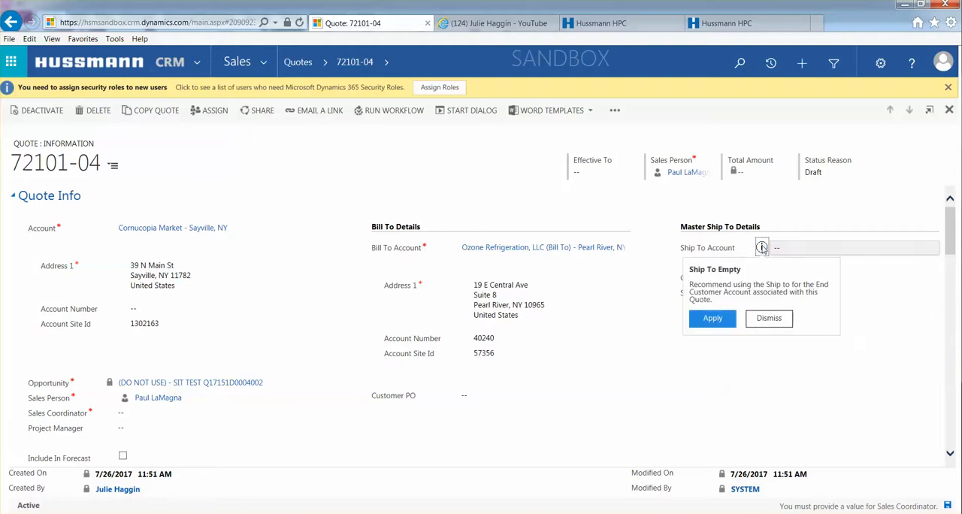
{"action": "left_click", "coordinate": [713, 319]}
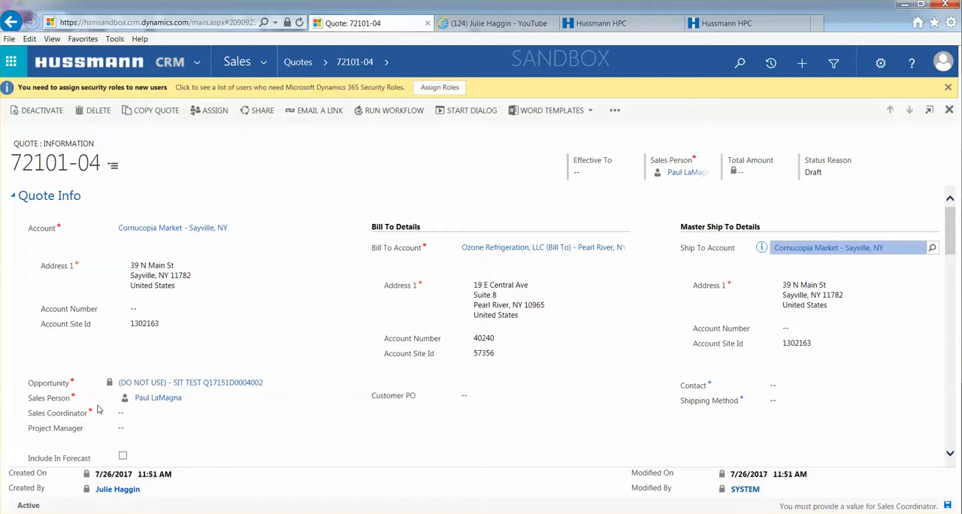
Fill in the Sales Coordinator with the coordinator's name and save the quote.
{"action": "left_click", "coordinate": [137, 418]}
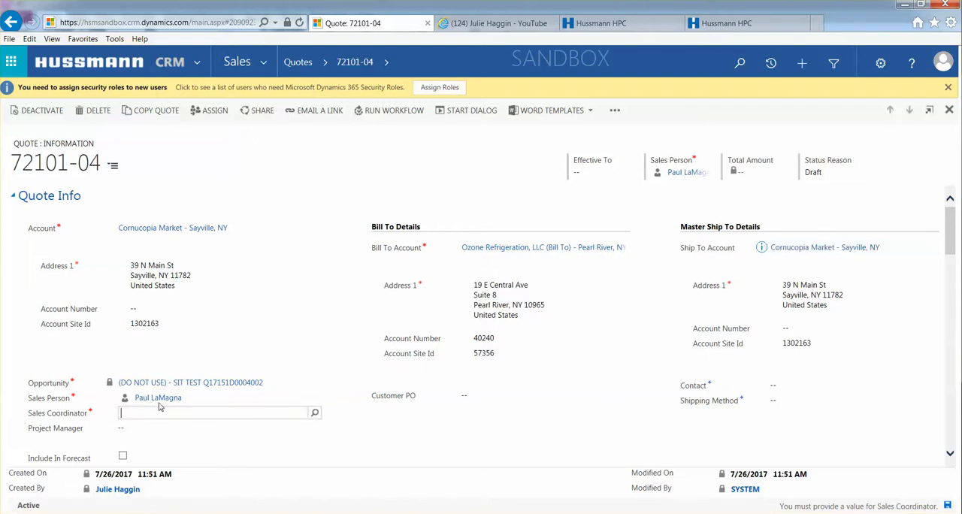
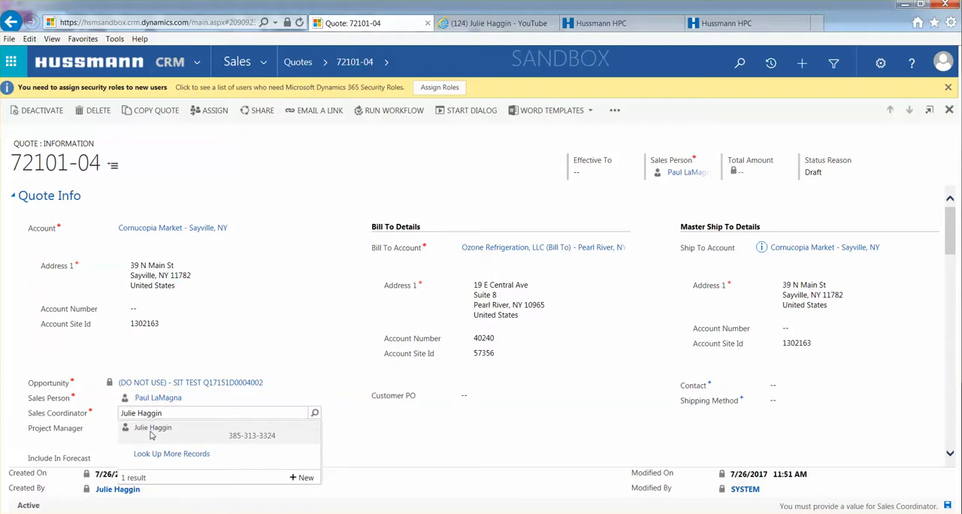
{"action": "left_click", "coordinate": [151, 433]}
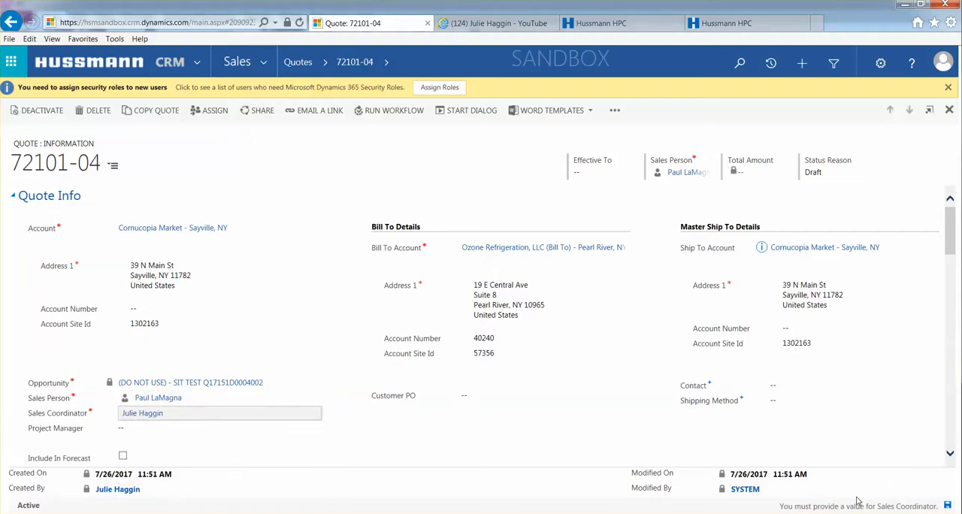
{"action": "left_click", "coordinate": [404, 456]}
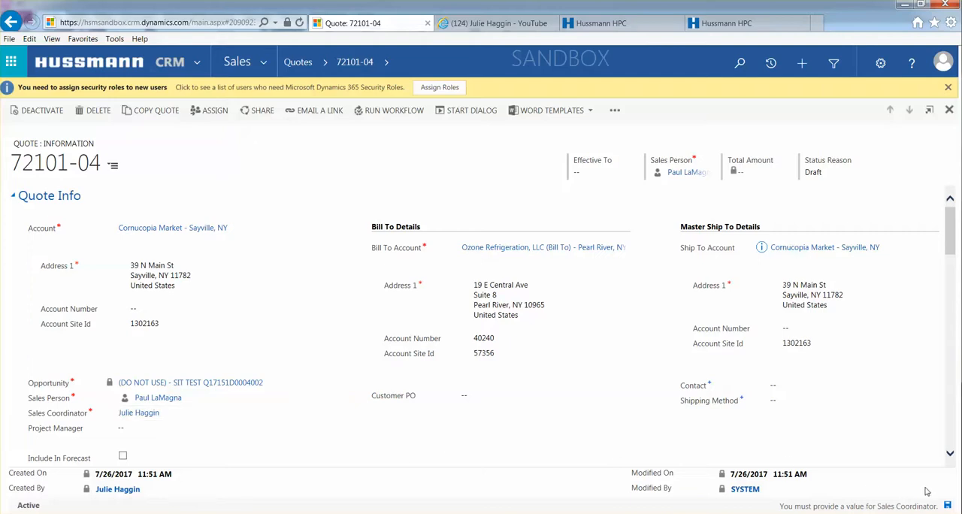
{"action": "left_click", "coordinate": [948, 505]}
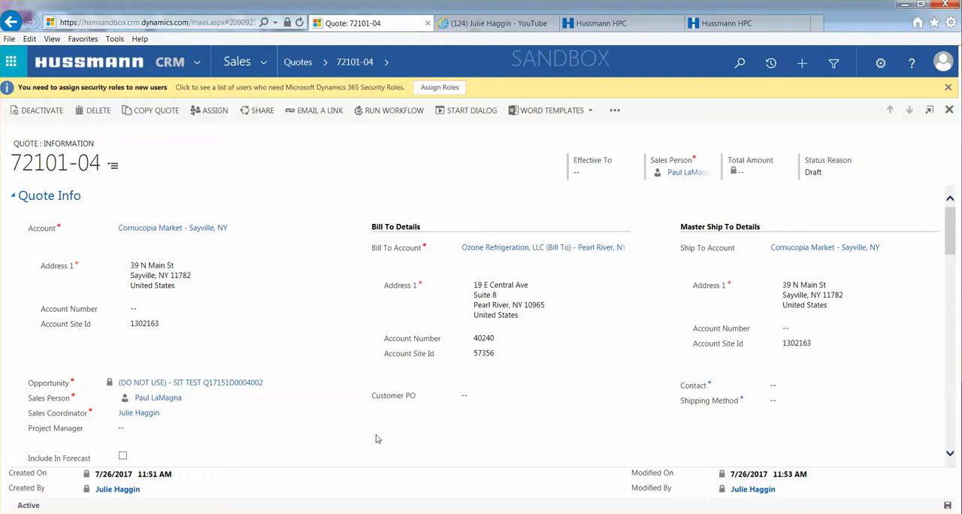
Select all items in Quote Details, covering the 24 ft Produce and 40 ft Dairy departments, and update the quote with them.
{"action": "scroll", "coordinate": [377, 440], "scroll_direction": "down", "scroll_amount": 5}
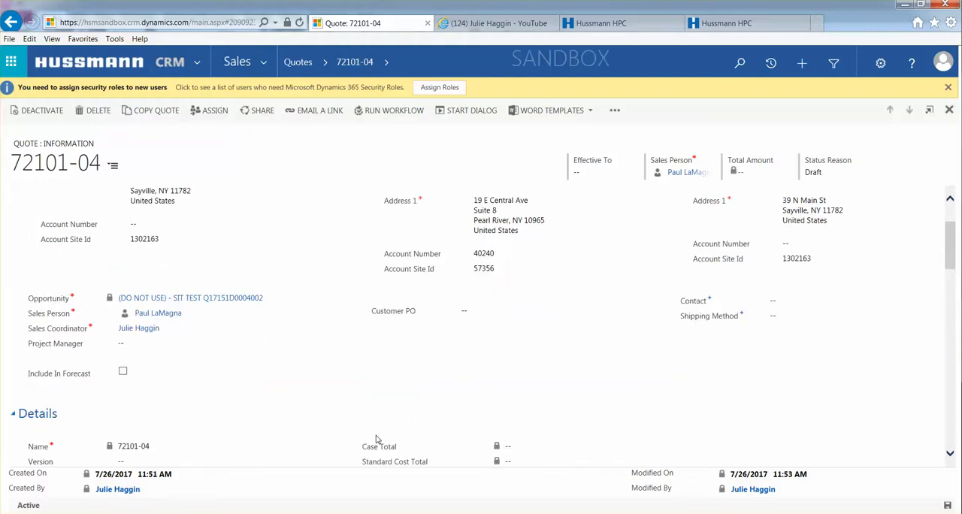
{"action": "scroll", "coordinate": [377, 439], "scroll_direction": "down", "scroll_amount": 3}
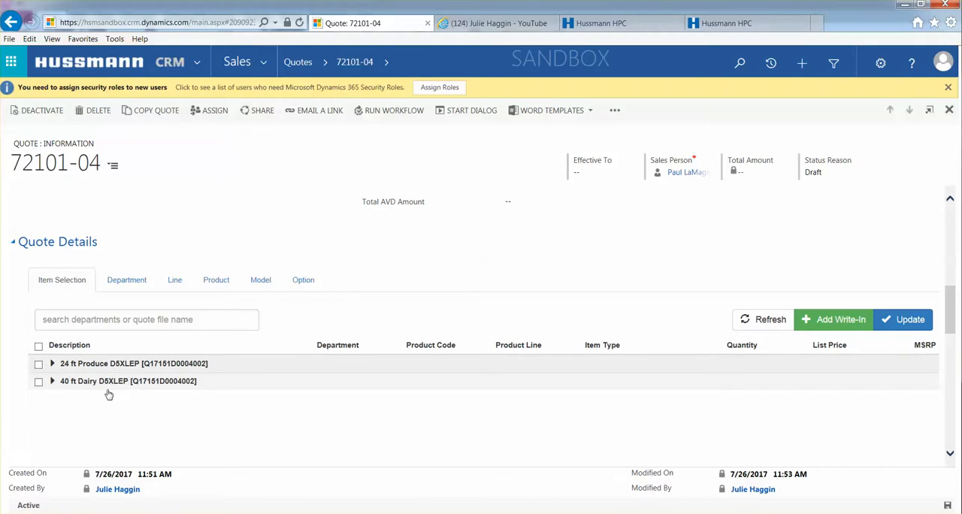
{"action": "left_click", "coordinate": [39, 347]}
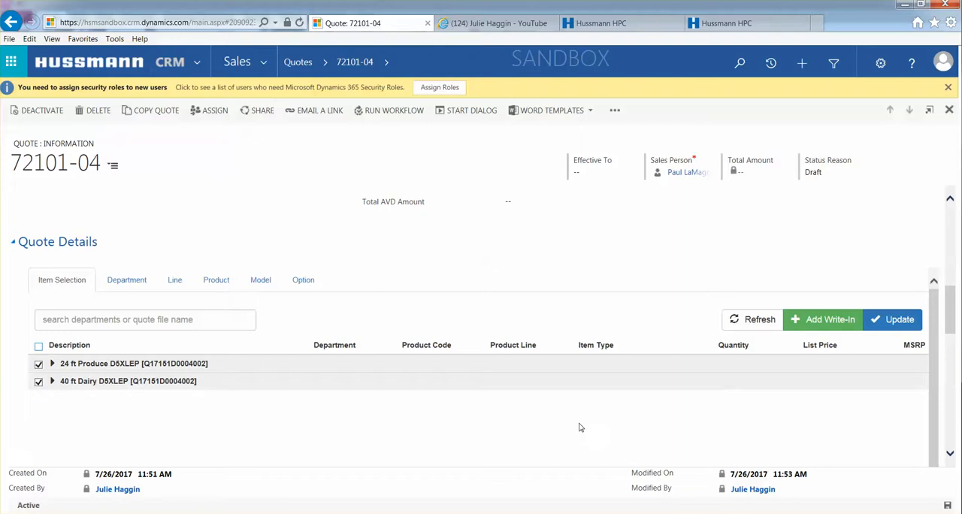
{"action": "left_click", "coordinate": [895, 321]}
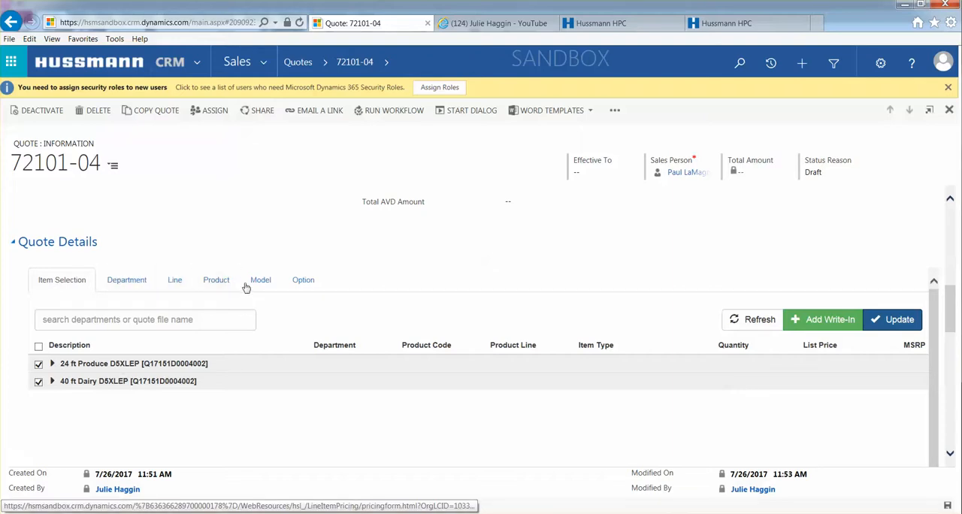
Review the quote's pricing at the department, line, product, model and option levels.
{"action": "left_click", "coordinate": [126, 281]}
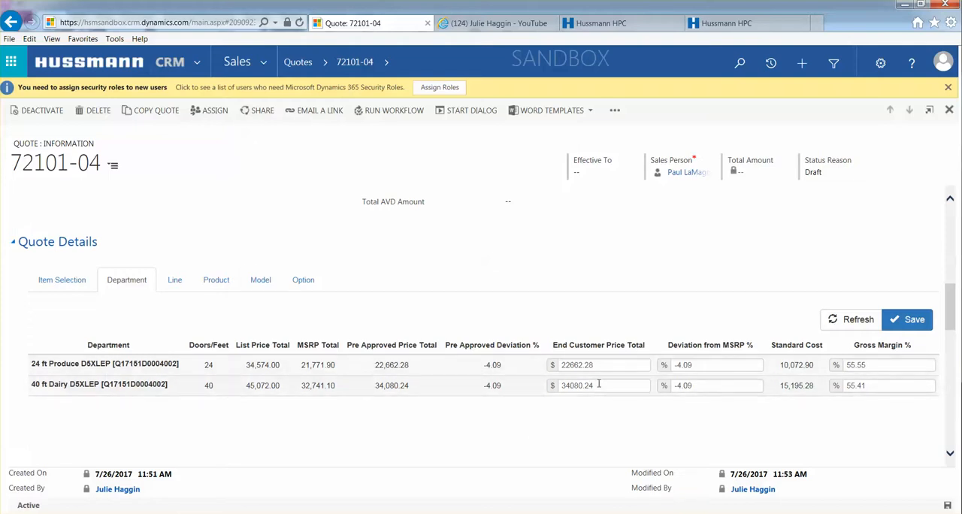
{"action": "left_click", "coordinate": [178, 281]}
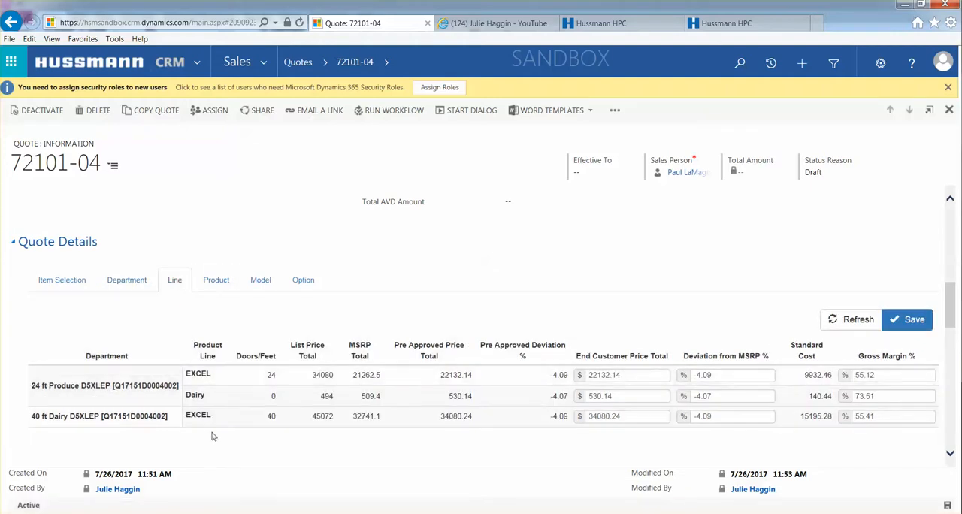
{"action": "left_click", "coordinate": [222, 285]}
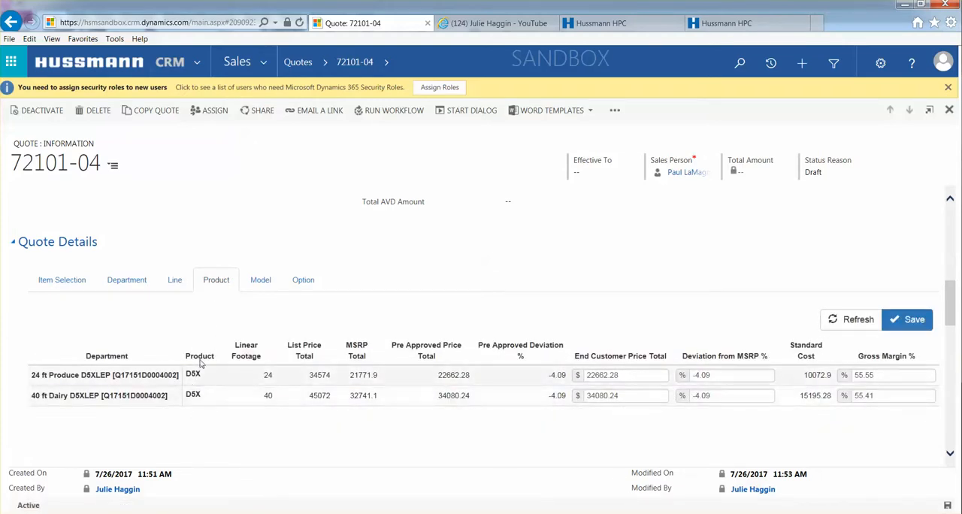
{"action": "left_click", "coordinate": [256, 285]}
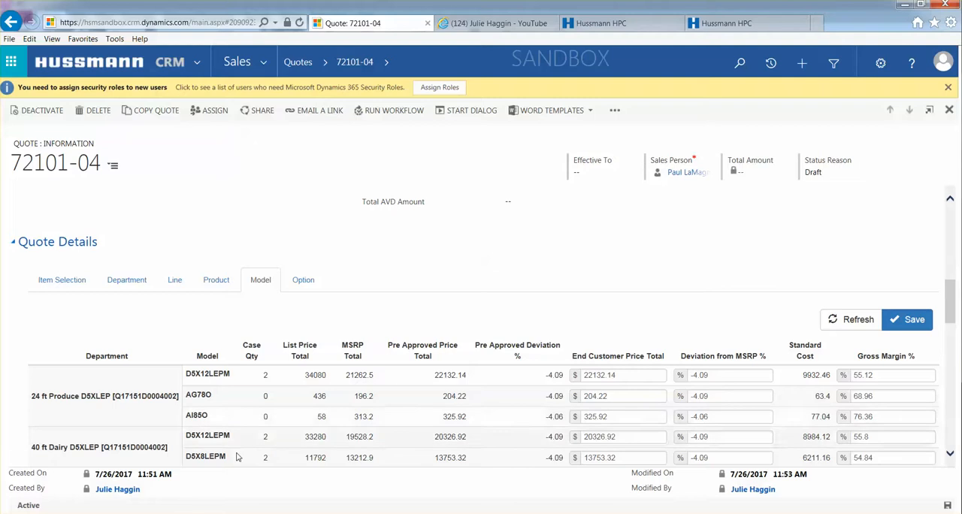
{"action": "left_click", "coordinate": [304, 281]}
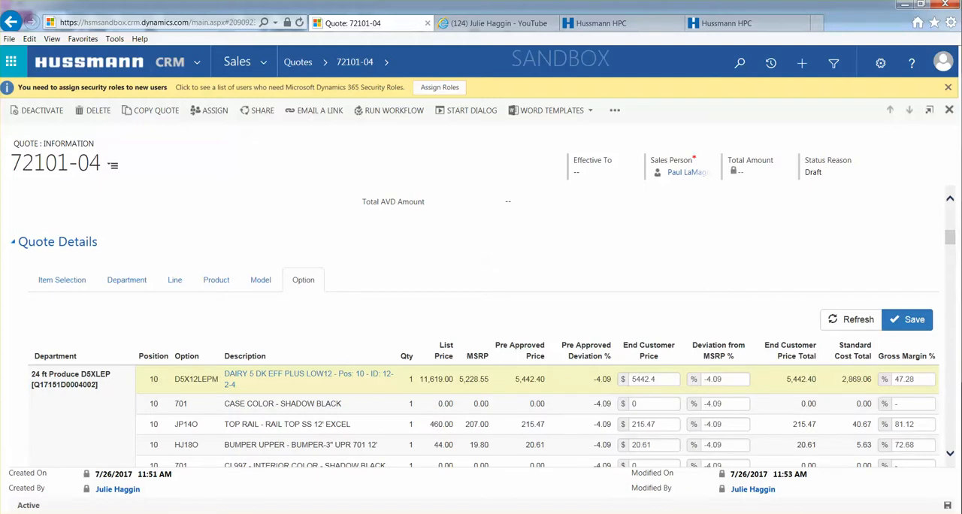
Switch to the purchase order in Nuance Power PDF and check the prices ordered for the D5 produce and dairy cases.
{"action": "left_click", "coordinate": [367, 442]}
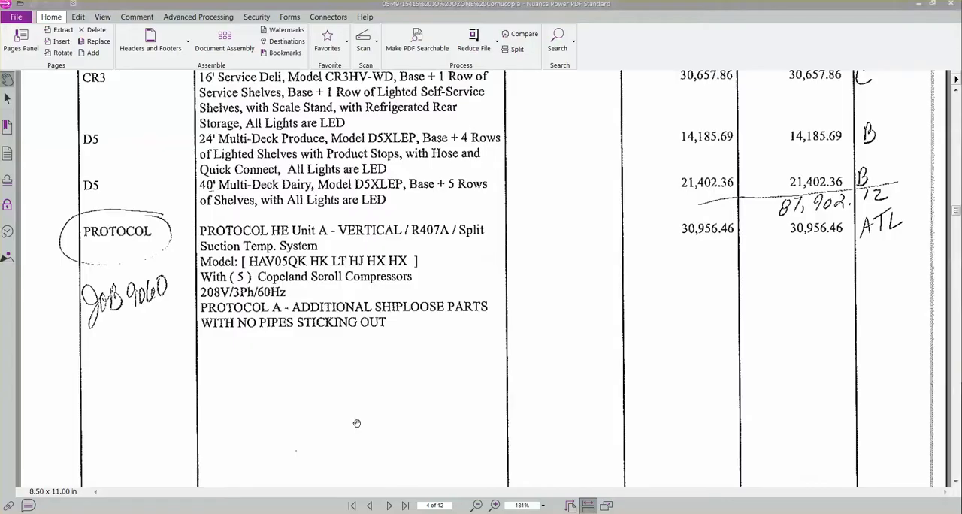
{"action": "scroll", "coordinate": [391, 367], "scroll_direction": "up", "scroll_amount": 6}
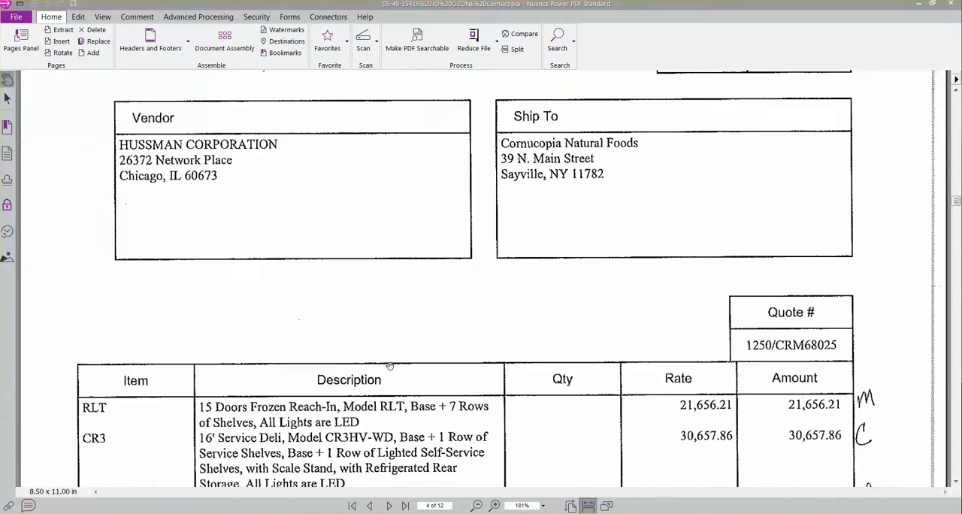
{"action": "scroll", "coordinate": [389, 366], "scroll_direction": "up", "scroll_amount": 3}
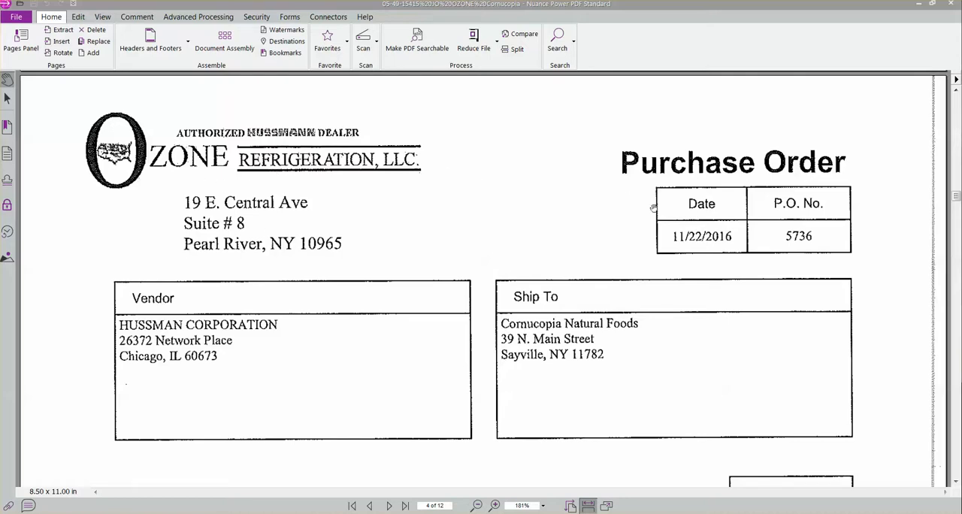
{"action": "scroll", "coordinate": [530, 252], "scroll_direction": "down", "scroll_amount": 6}
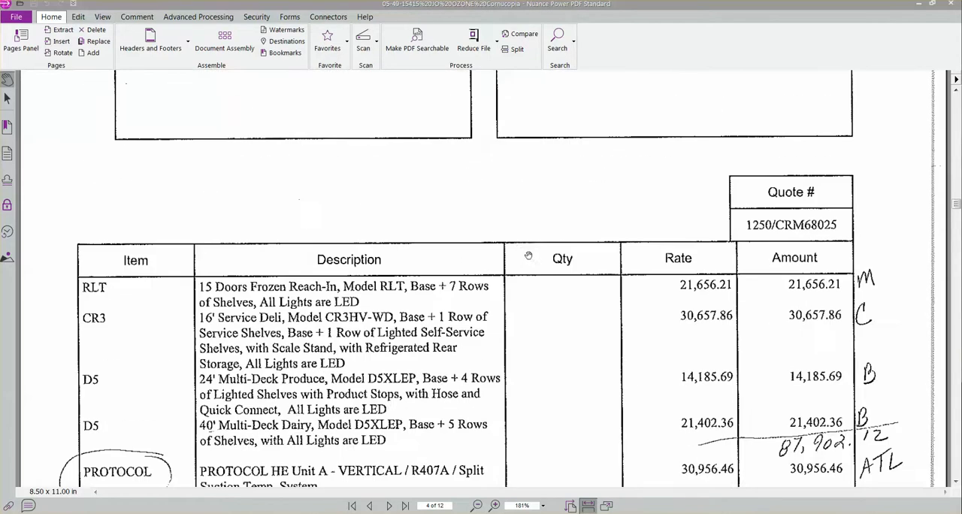
{"action": "scroll", "coordinate": [521, 256], "scroll_direction": "down", "scroll_amount": 1}
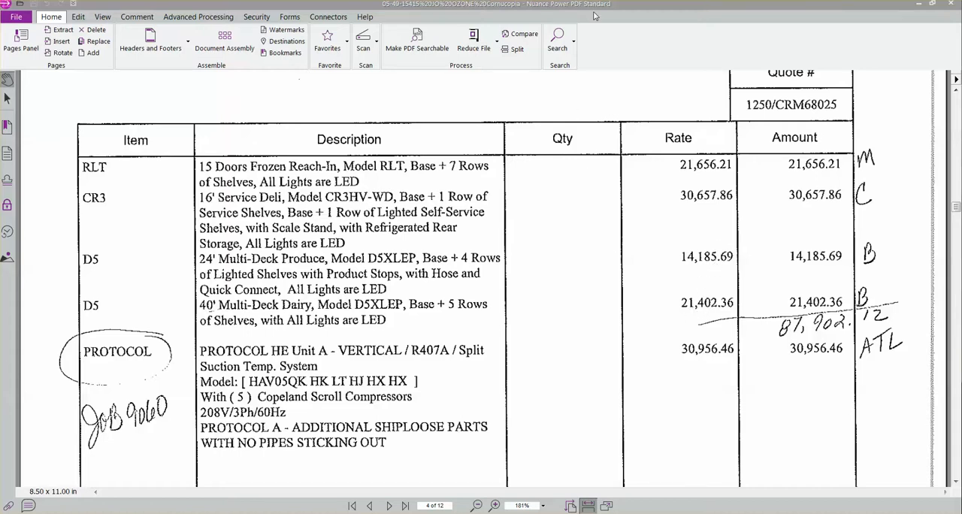
{"action": "left_click_drag", "start_coordinate": [596, 5], "coordinate": [961, 13]}
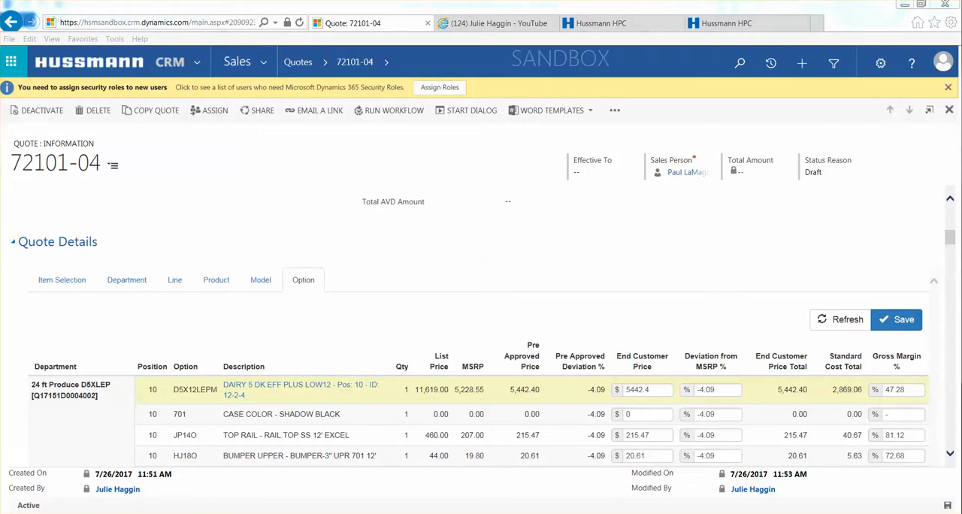
Show the quote's pricing at the department level.
{"action": "left_click", "coordinate": [124, 283]}
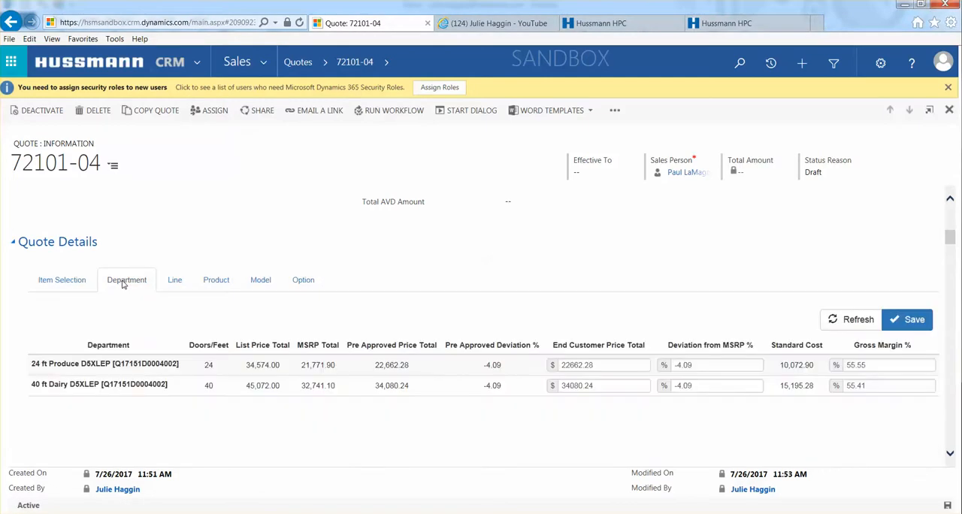
Try to enter 14,185.69, with a thousands comma, as the 24 ft Produce department's End Customer Price Total.
{"action": "left_click", "coordinate": [611, 366]}
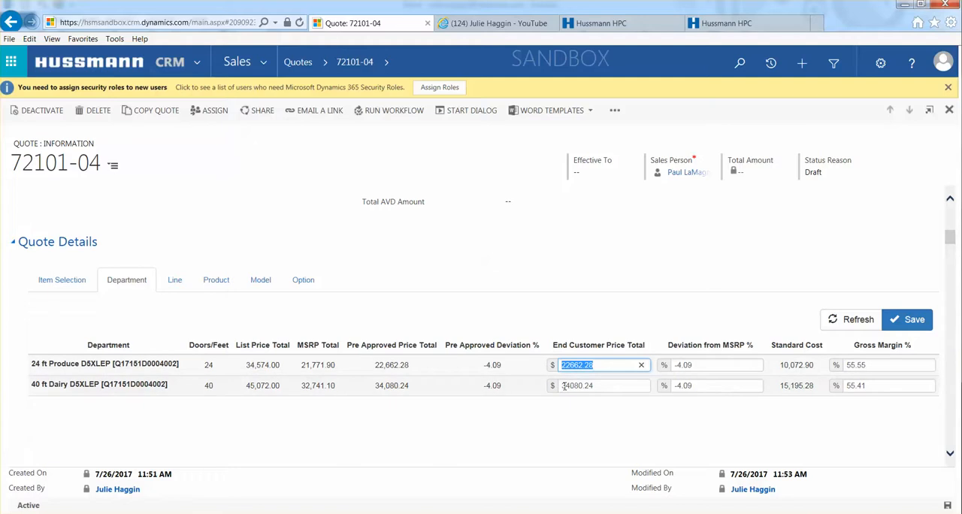
{"action": "type", "text": "14,185.69"}
{"action": "key", "text": "Tab"}
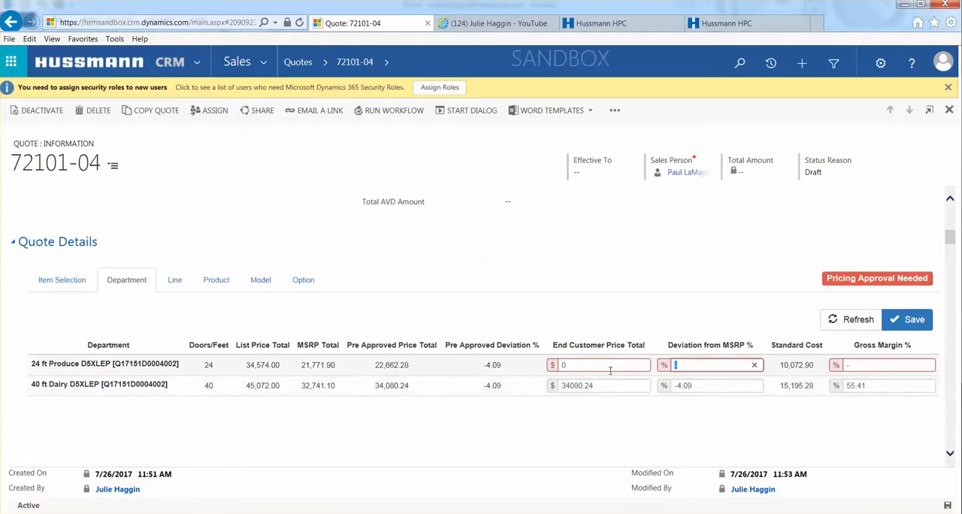
{"action": "key", "text": "Tab"}
Set the End Customer Price Total of the 24 ft Produce D5XLEP department to 14185.69.
{"action": "left_click", "coordinate": [577, 364]}
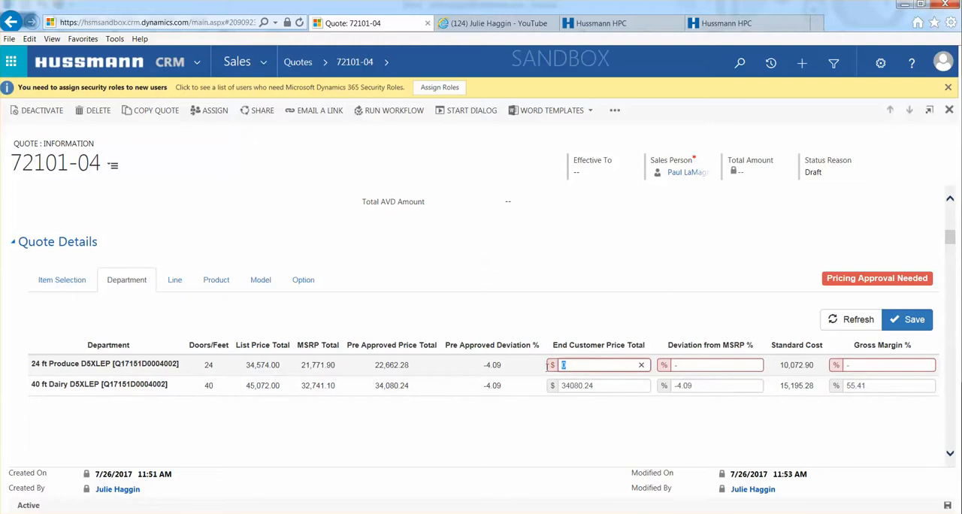
{"action": "type", "text": "14185.69"}
{"action": "key", "text": "Tab"}
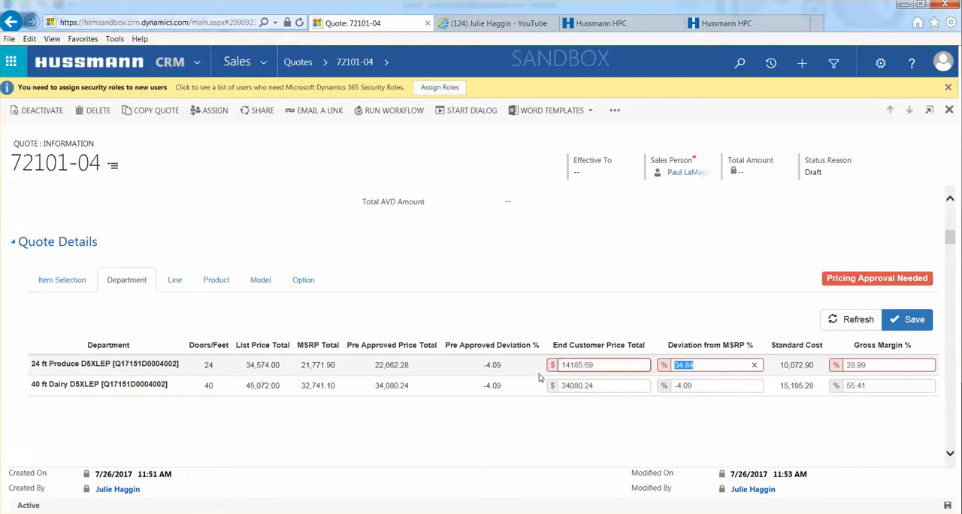
Try to enter the purchase order price with a thousands comma as the 40 ft Dairy department's End Customer Price Total.
{"action": "left_click", "coordinate": [604, 385]}
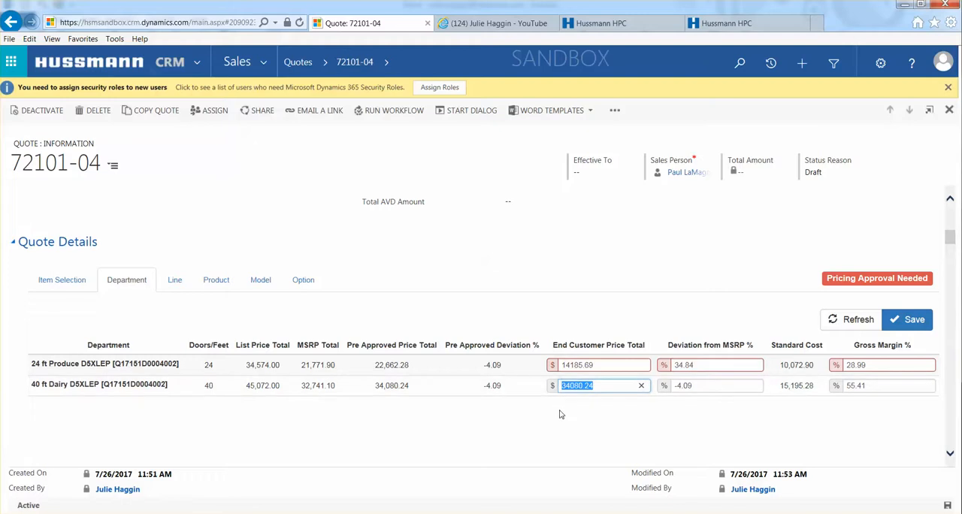
{"action": "type", "text": "1,402.3"}
{"action": "type", "text": "8"}
{"action": "key", "text": "Tab"}
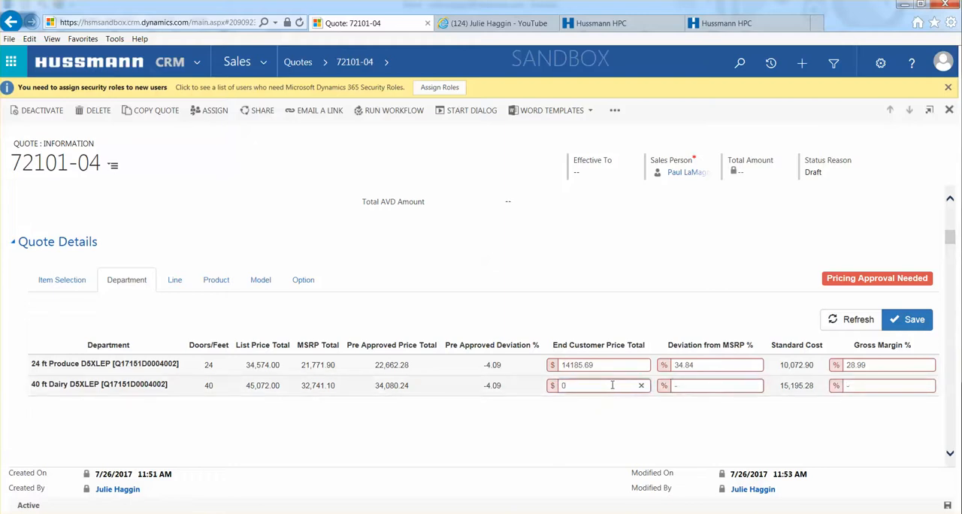
Set the End Customer Price Total of the 40 ft Dairy D5XLEP department to 21402.36 and save the department pricing.
{"action": "key", "text": "shift+Tab"}
{"action": "type", "text": "21402.36"}
{"action": "key", "text": "Tab"}
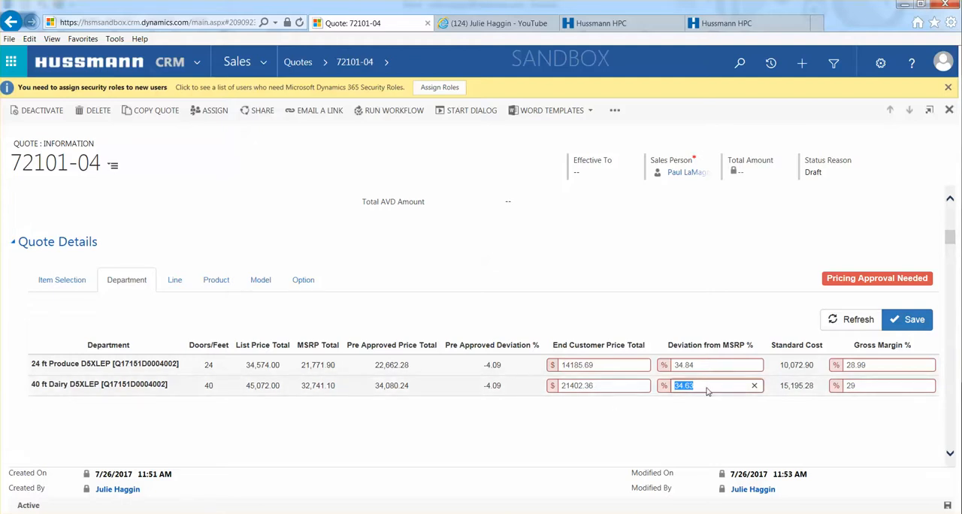
{"action": "left_click", "coordinate": [810, 406]}
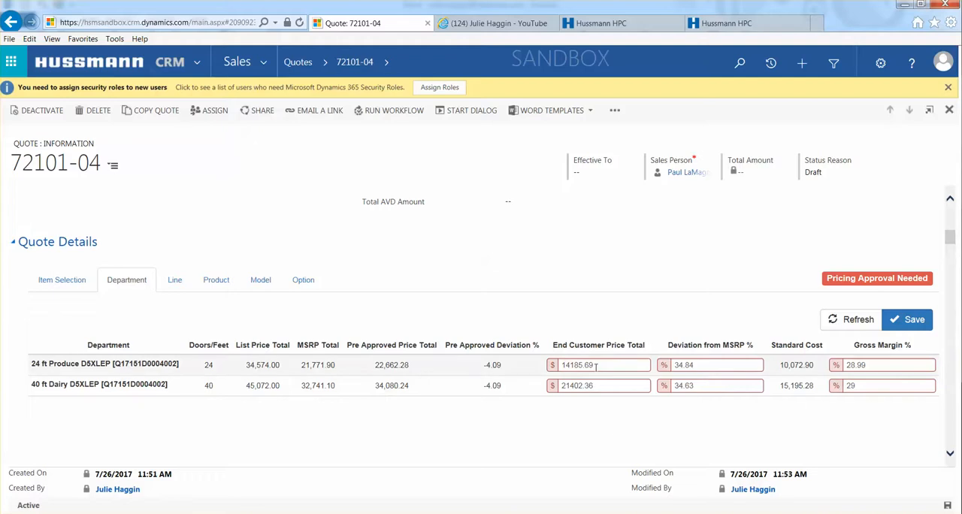
{"action": "left_click", "coordinate": [916, 322]}
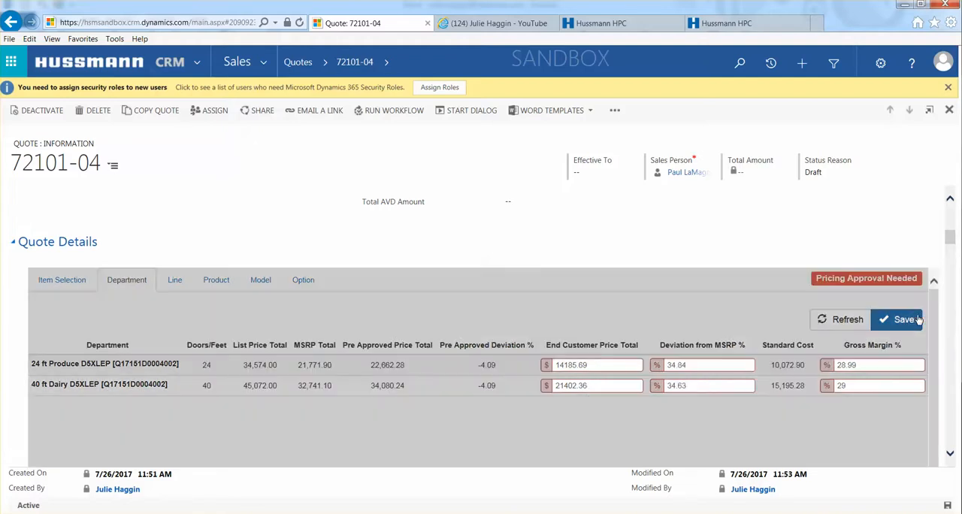